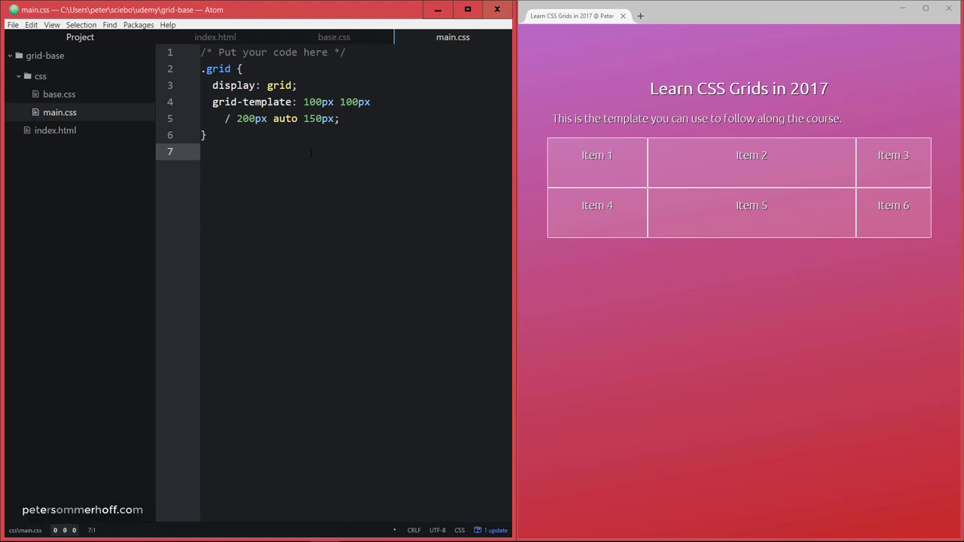
Add an empty .grid div:nth-child(2) rule on a new line using autocomplete
{"action": "key", "text": "Return"}
{"action": "type", "text": ".g"}
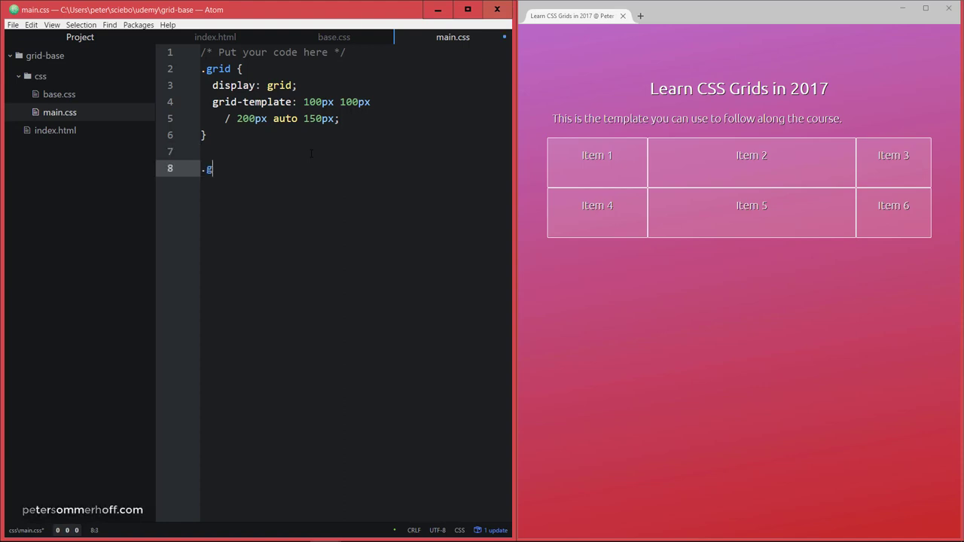
{"action": "type", "text": "rid div"}
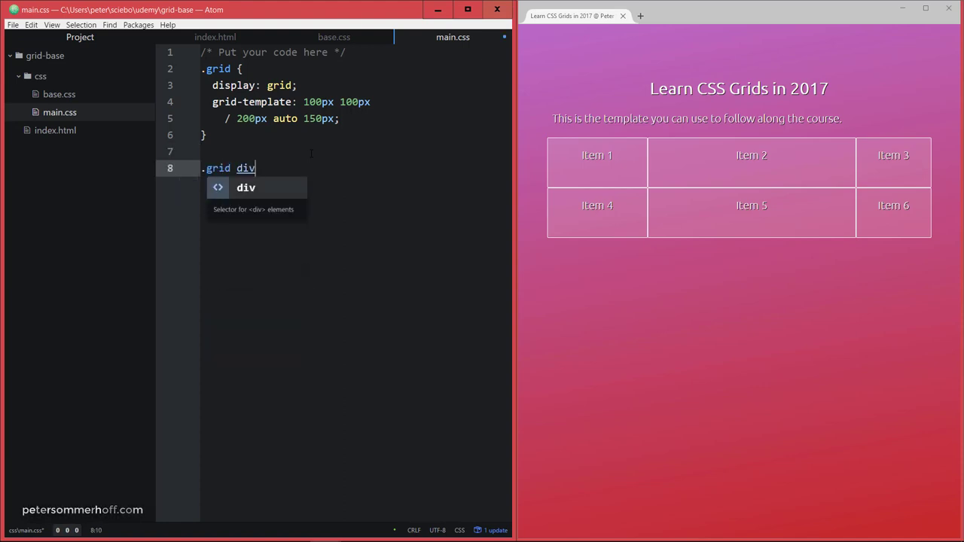
{"action": "type", "text": ":nth"}
{"action": "key", "text": "Return"}
{"action": "type", "text": "2"}
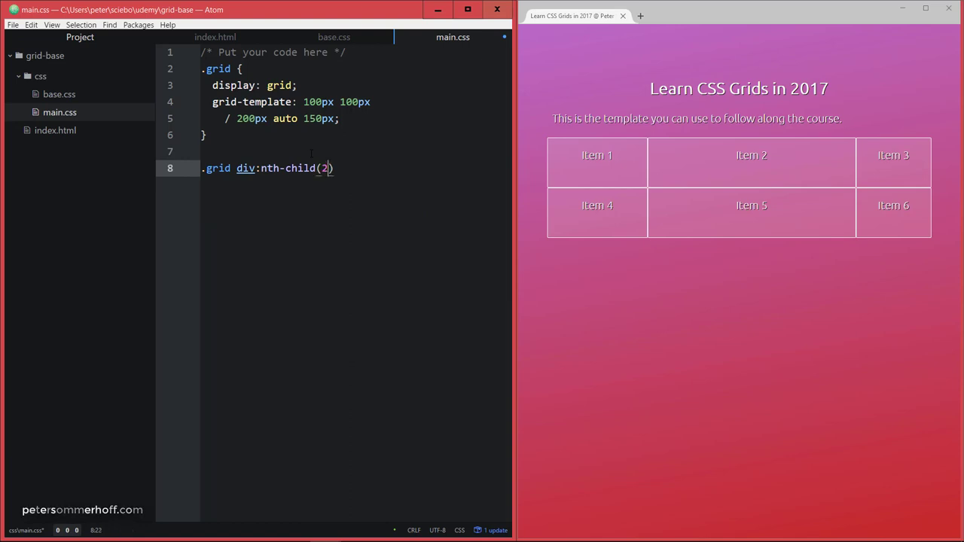
{"action": "key", "text": "Right"}
{"action": "type", "text": "{"}
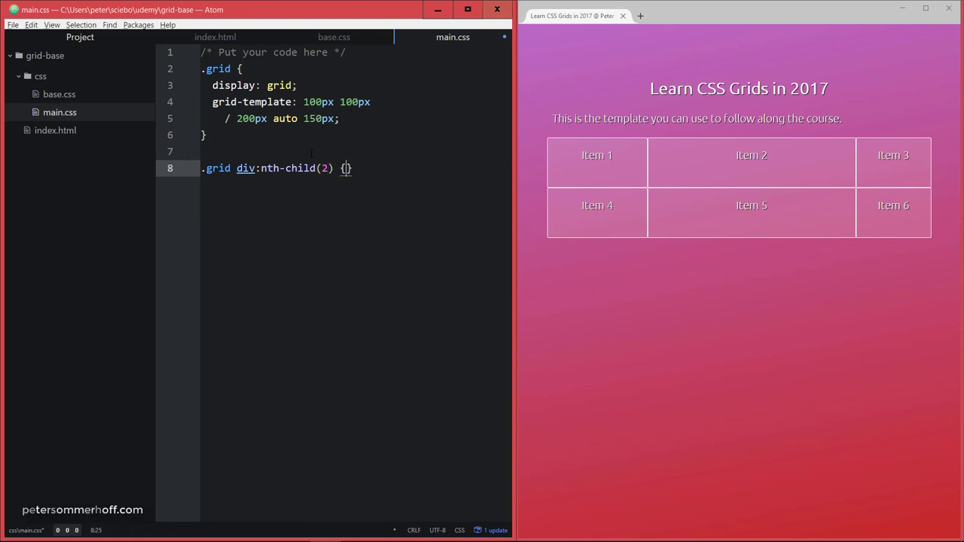
{"action": "key", "text": "Return"}
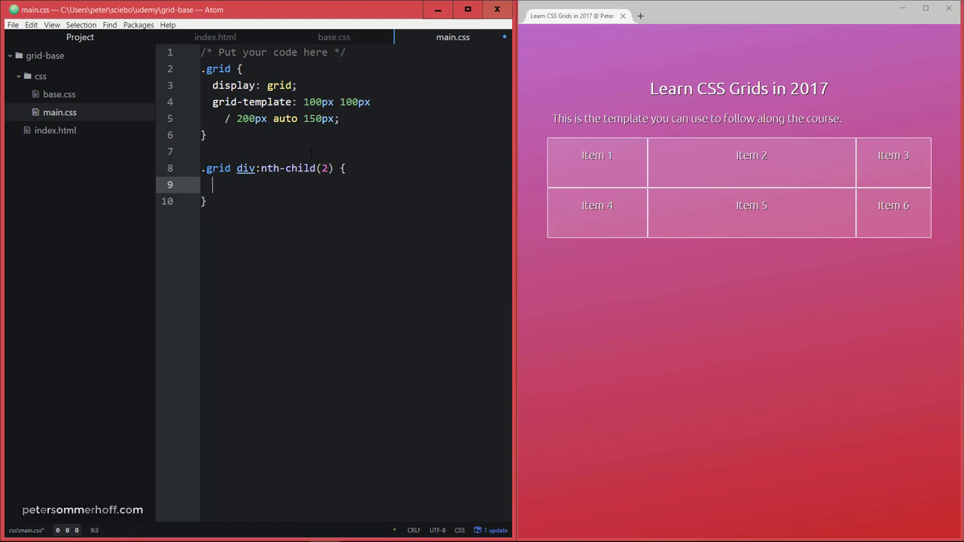
Highlight the Item 2 and Item 1 labels in the browser preview for reference
{"action": "left_click", "coordinate": [725, 161]}
{"action": "left_click_drag", "start_coordinate": [724, 159], "coordinate": [768, 159]}
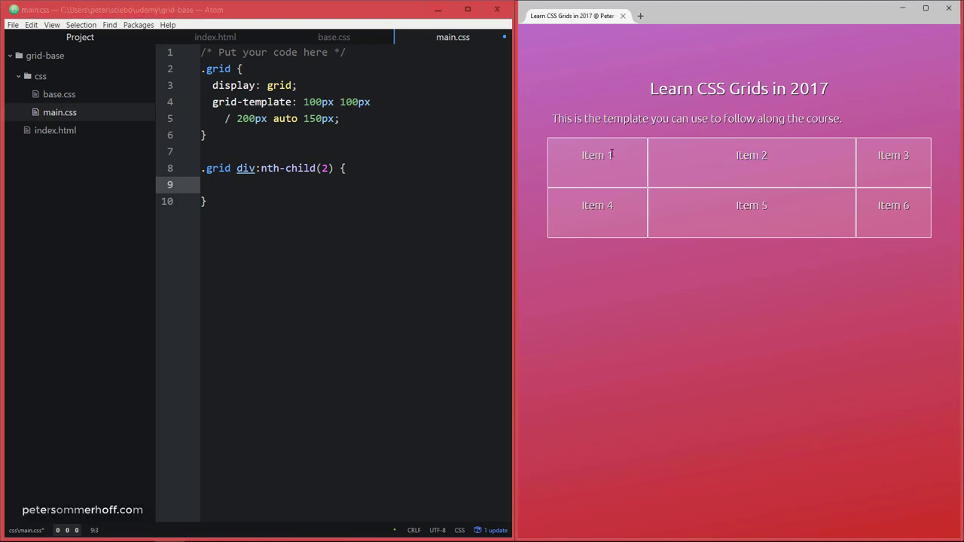
{"action": "left_click_drag", "start_coordinate": [615, 155], "coordinate": [579, 156]}
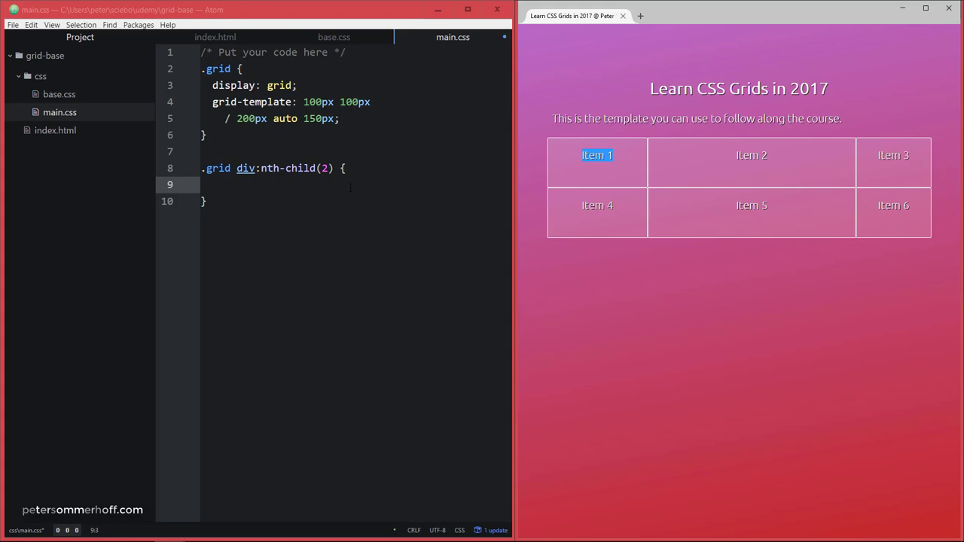
Give the nth-child(2) rule grid-row-start: 1 and grid-row-end: 2
{"action": "left_click", "coordinate": [413, 177]}
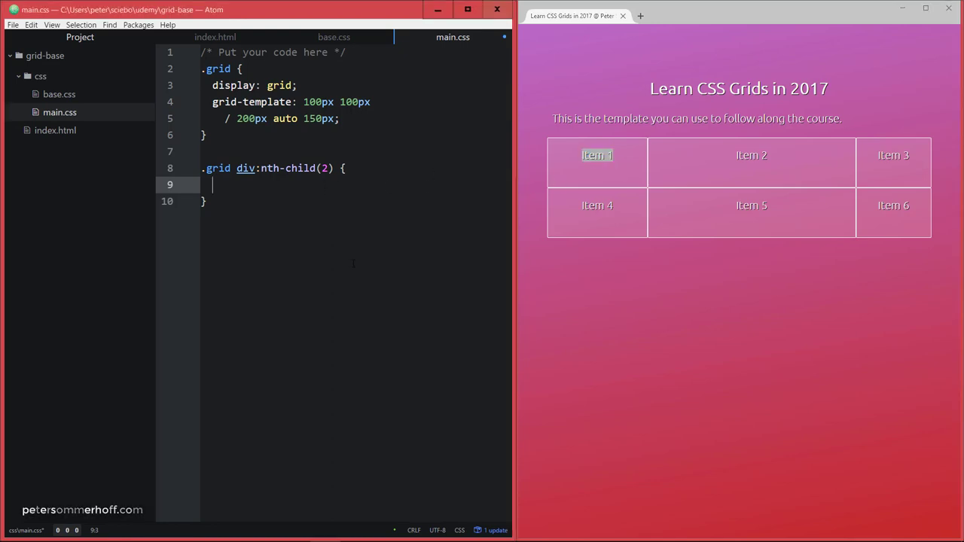
{"action": "type", "text": "grs"}
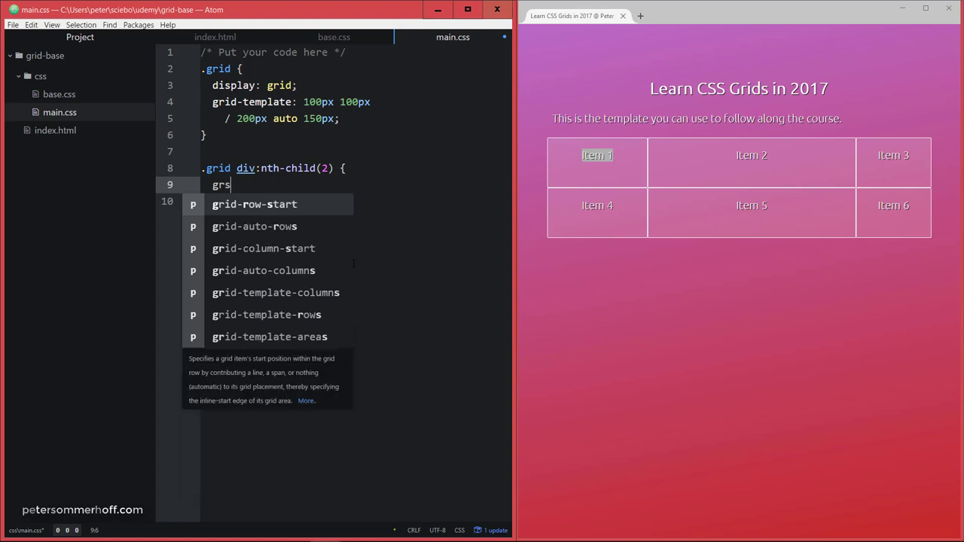
{"action": "key", "text": "Return"}
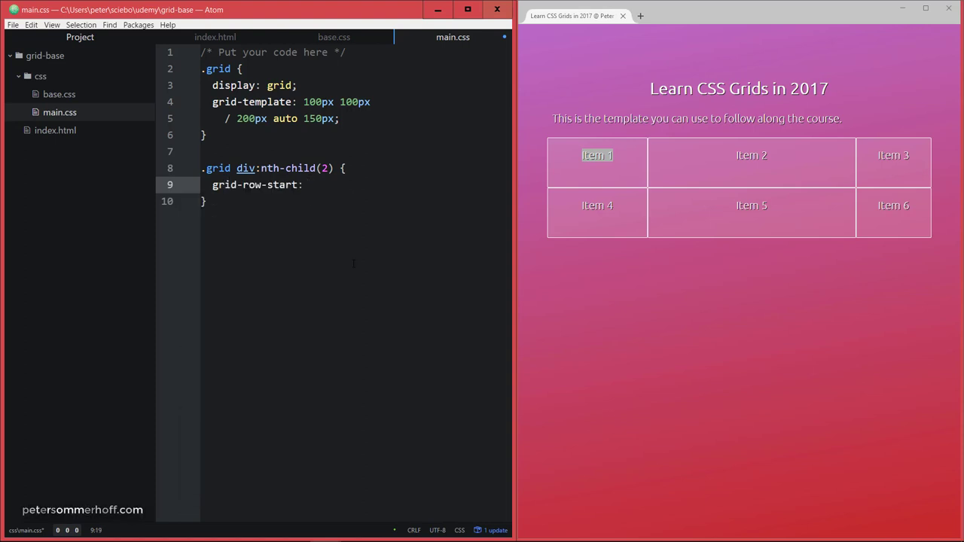
{"action": "type", "text": "1;"}
{"action": "key", "text": "Return"}
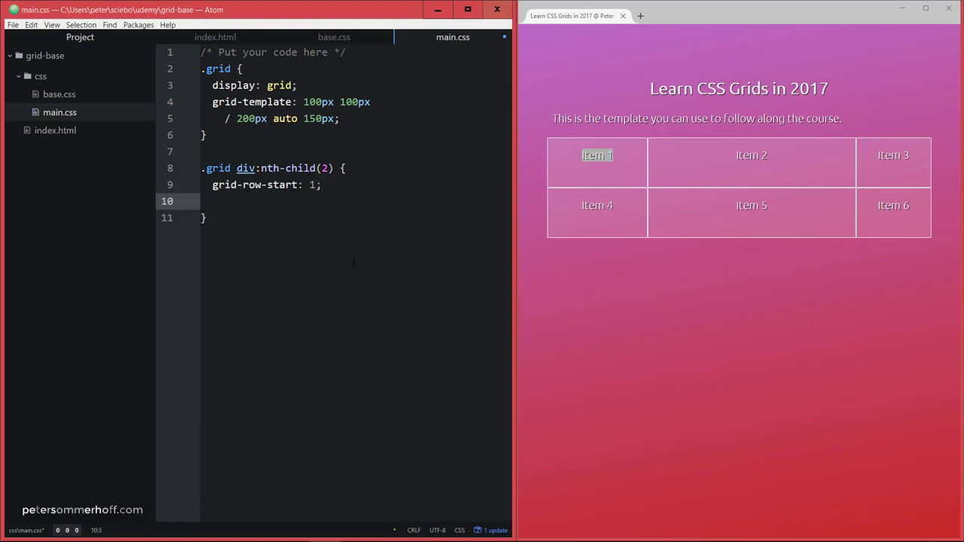
{"action": "type", "text": "gre"}
{"action": "key", "text": "Return"}
{"action": "type", "text": "2"}
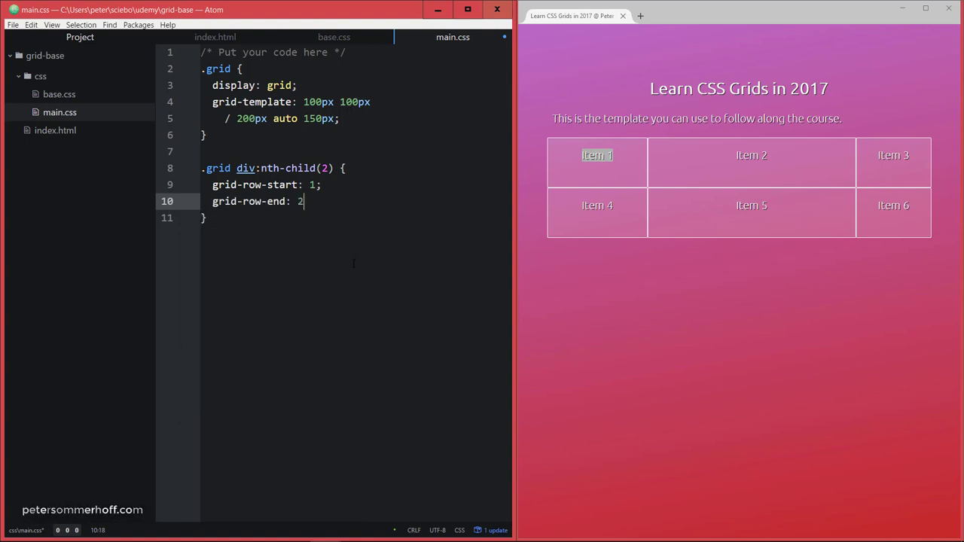
{"action": "type", "text": ";"}
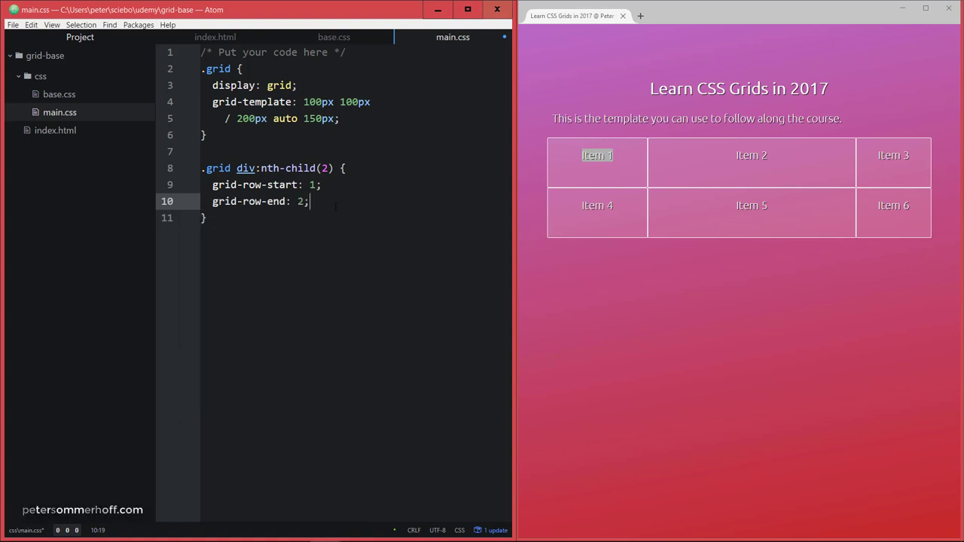
{"action": "left_click", "coordinate": [322, 185]}
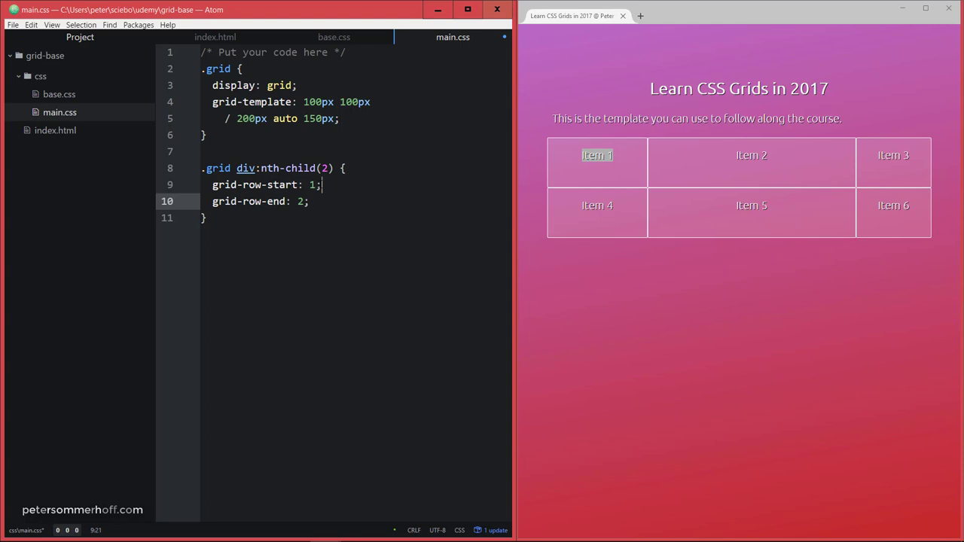
{"action": "left_click_drag", "start_coordinate": [323, 184], "coordinate": [309, 184]}
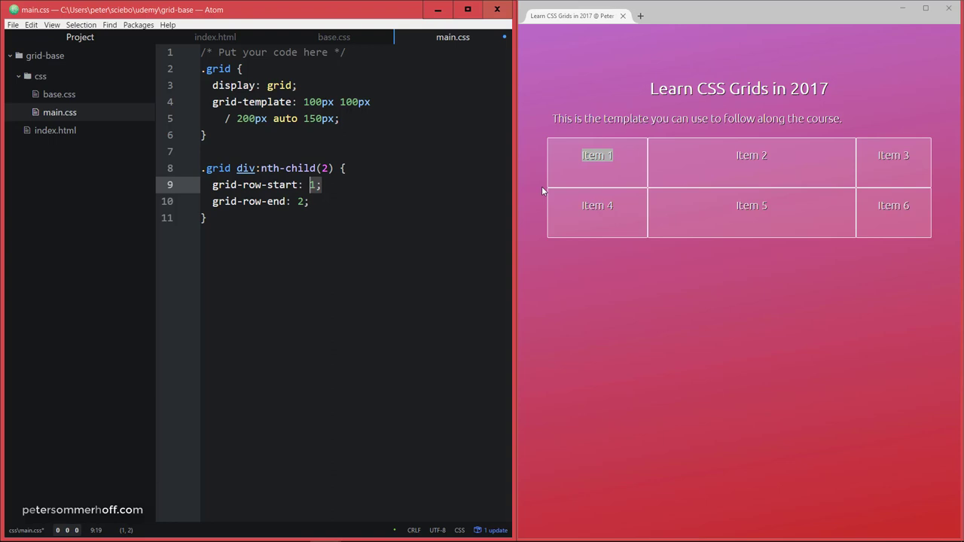
{"action": "left_click_drag", "start_coordinate": [303, 101], "coordinate": [369, 101]}
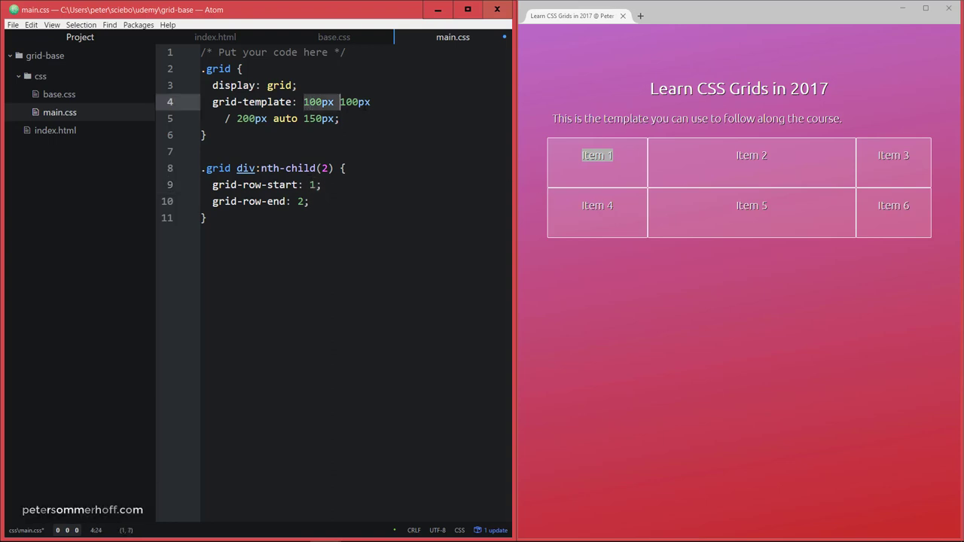
{"action": "left_click", "coordinate": [546, 140]}
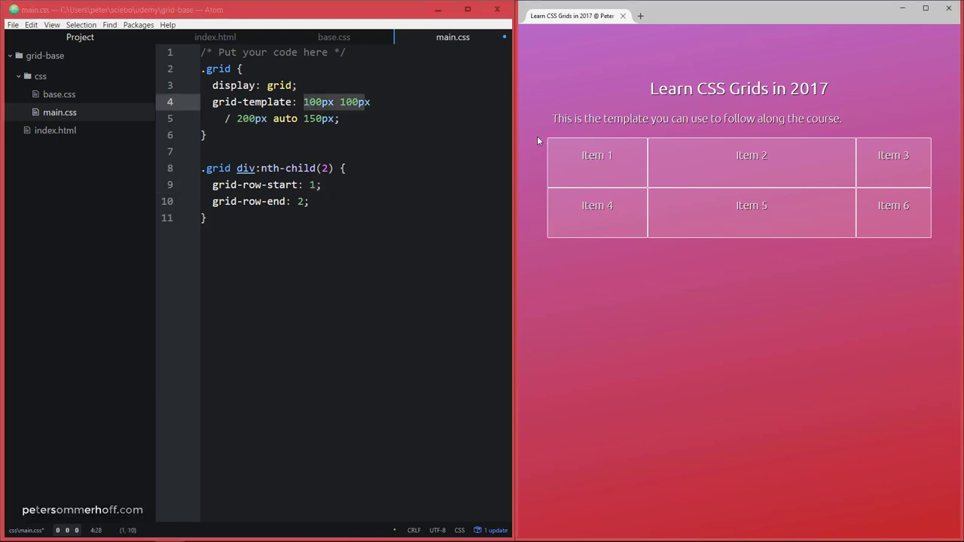
{"action": "left_click", "coordinate": [397, 111]}
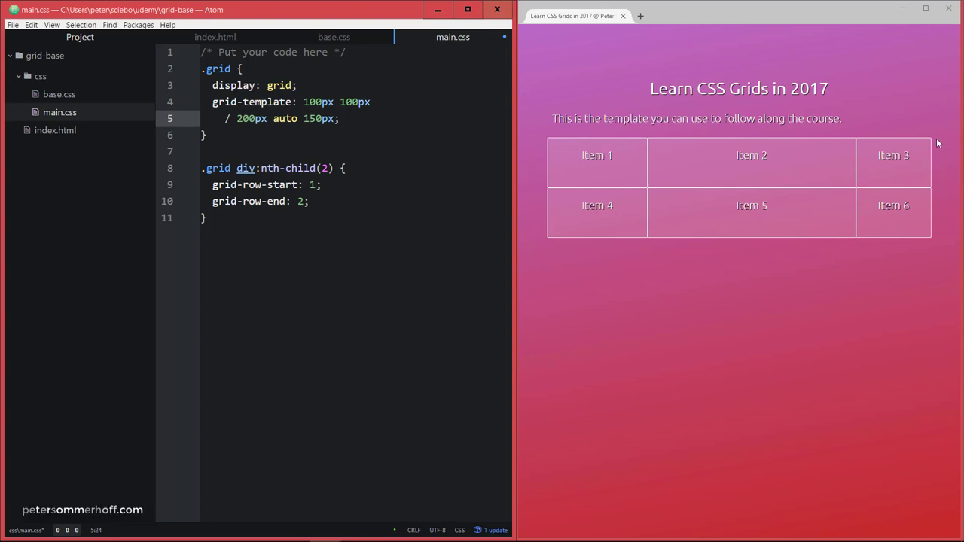
{"action": "left_click", "coordinate": [340, 193]}
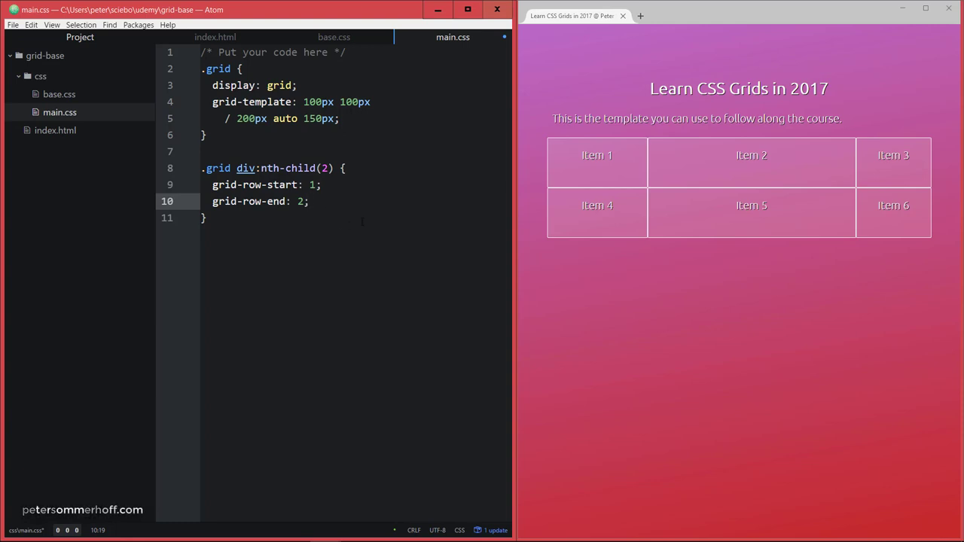
Add grid-column-start: 1 and grid-column-end: 2 to the rule and save so Item 2 appears first
{"action": "key", "text": "Return"}
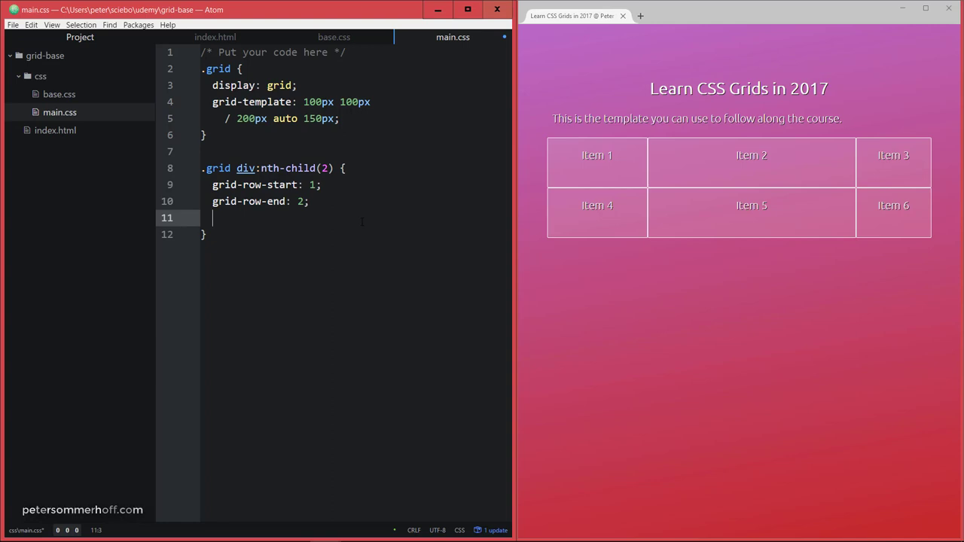
{"action": "type", "text": "grc"}
{"action": "key", "text": "Return"}
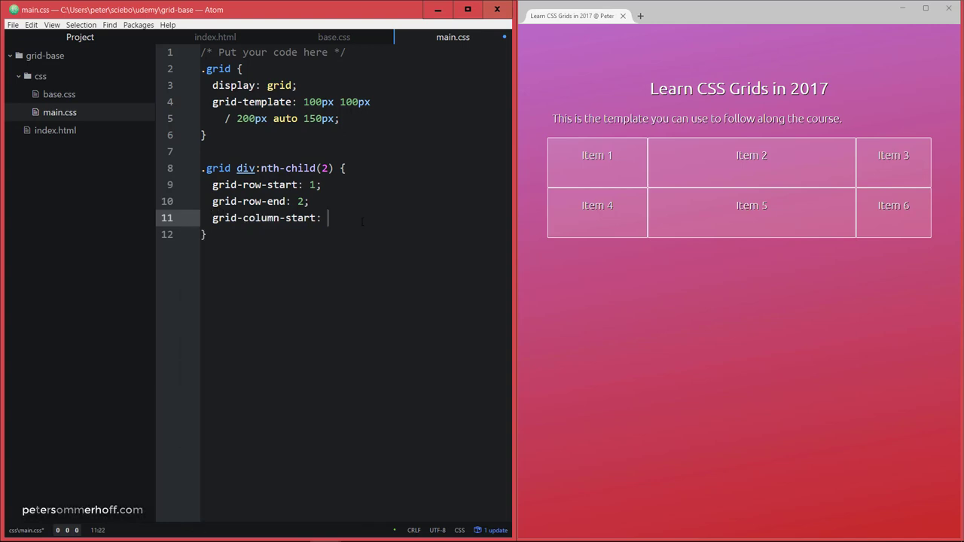
{"action": "type", "text": "1"}
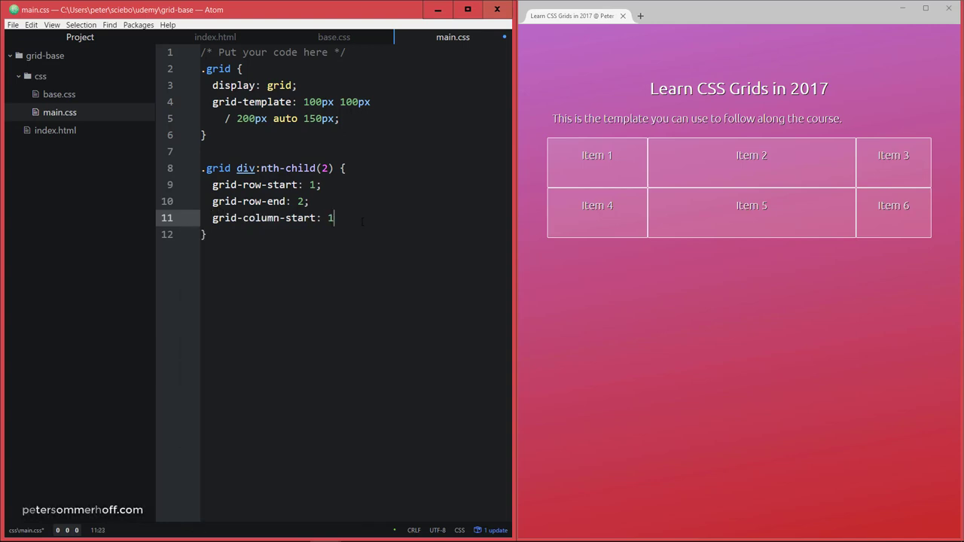
{"action": "type", "text": ";"}
{"action": "key", "text": "Return"}
{"action": "type", "text": "gce"}
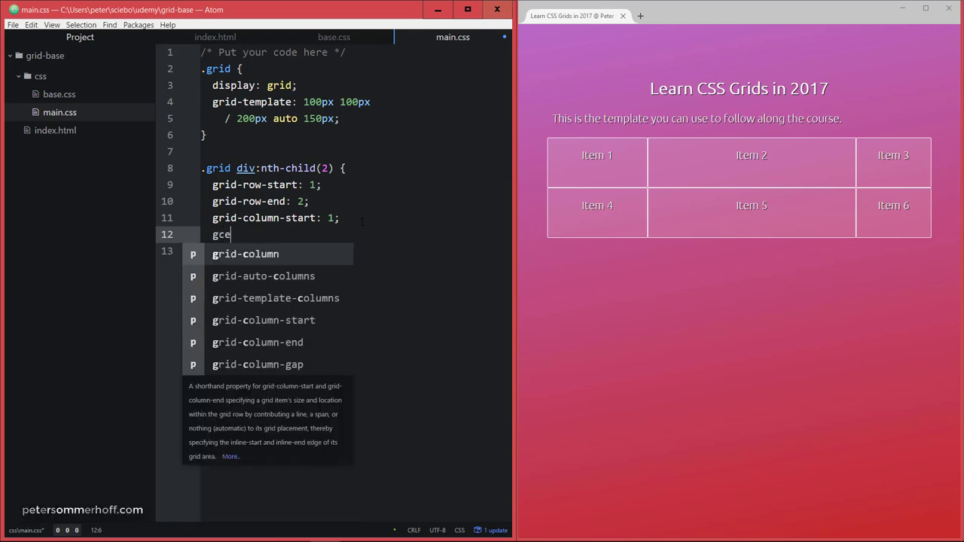
{"action": "type", "text": "n"}
{"action": "key", "text": "Return"}
{"action": "type", "text": "2;"}
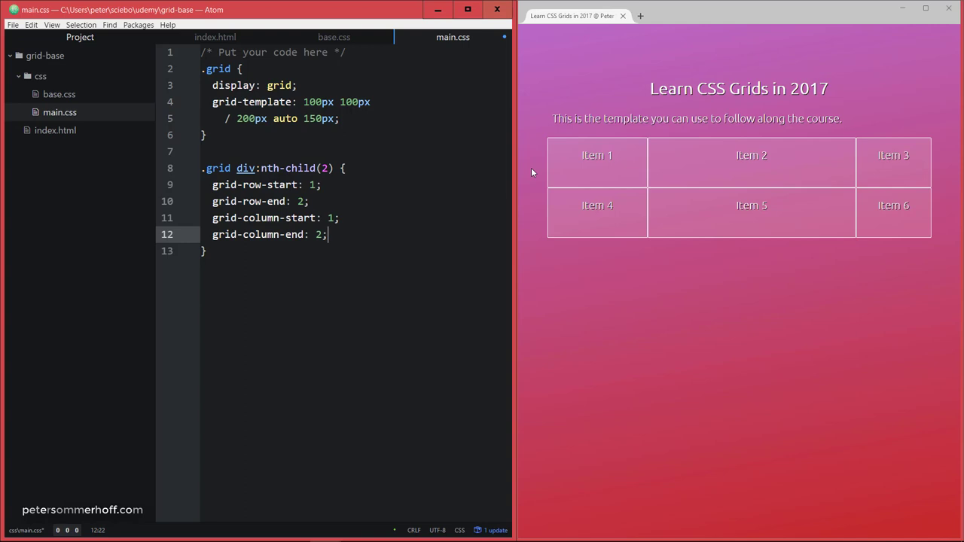
{"action": "key", "text": "ctrl+s"}
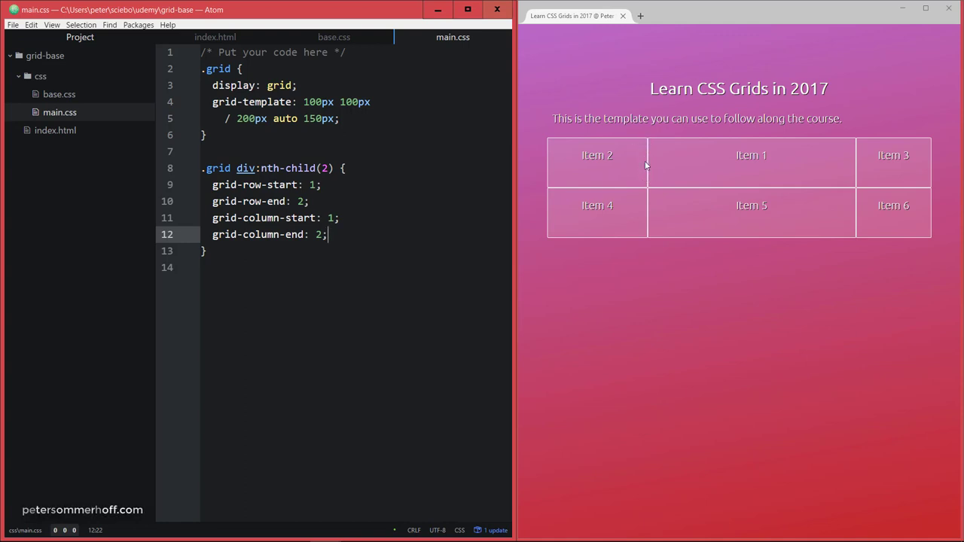
{"action": "left_click", "coordinate": [617, 157]}
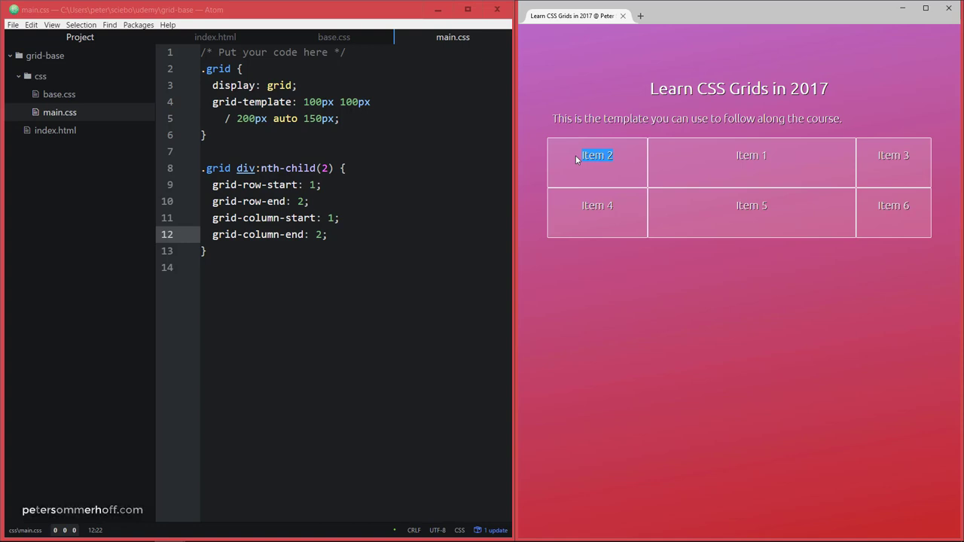
Change item 2's placement to grid-row-start: 2 and grid-row-end: 3 and save
{"action": "key", "text": "Up"}
{"action": "key", "text": "Up"}
{"action": "key", "text": "Up"}
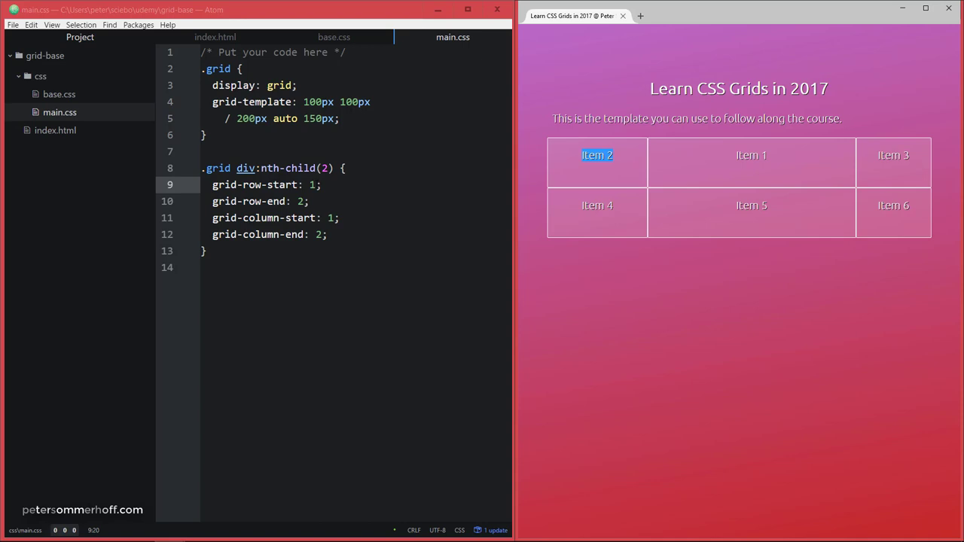
{"action": "key", "text": "alt+Tab"}
{"action": "key", "text": "BackSpace"}
{"action": "type", "text": "2"}
{"action": "key", "text": "Down"}
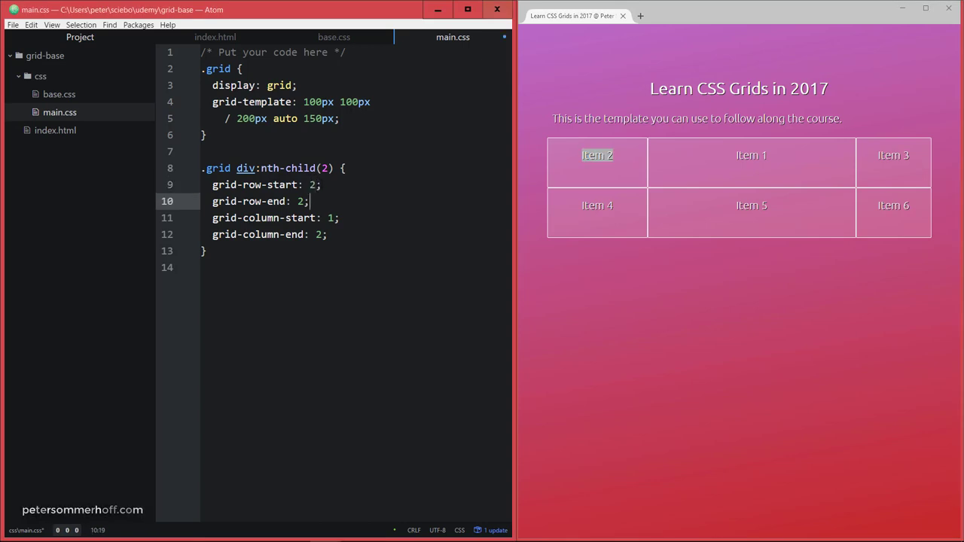
{"action": "key", "text": "Left"}
{"action": "key", "text": "BackSpace"}
{"action": "type", "text": "3"}
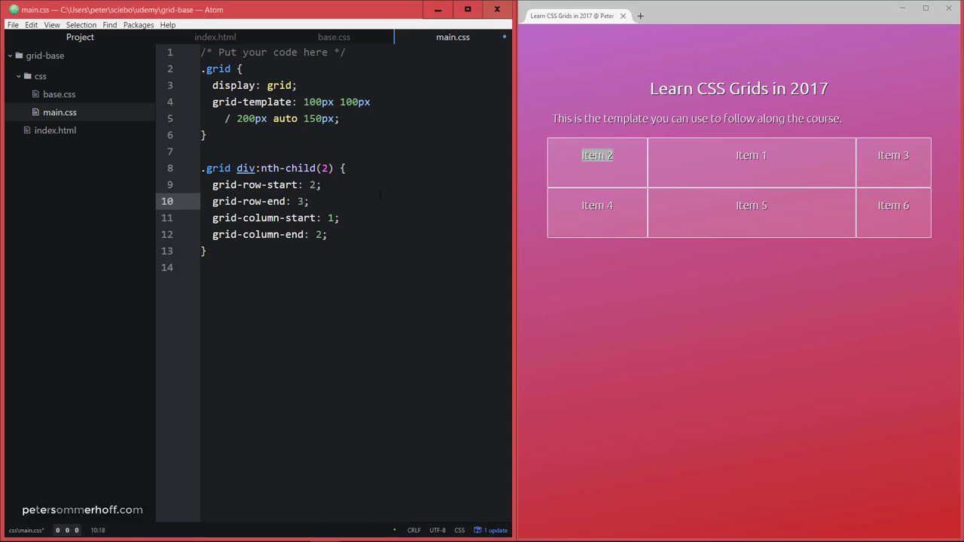
{"action": "key", "text": "ctrl+s"}
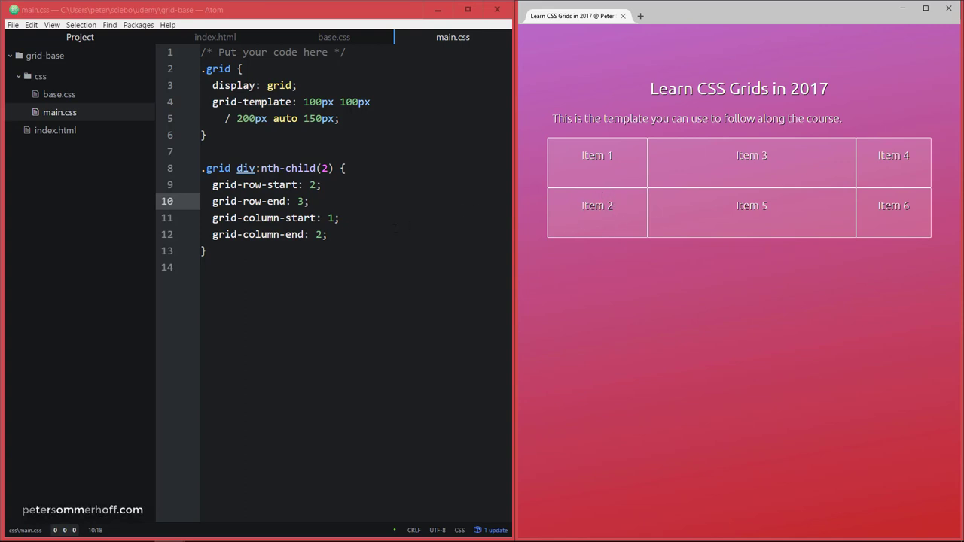
Select the four longhand placement lines, then start an empty .grid div:nth-child(5) rule below
{"action": "left_click", "coordinate": [344, 237]}
{"action": "key", "text": "shift+Up"}
{"action": "key", "text": "shift+Up"}
{"action": "key", "text": "shift+Up"}
{"action": "key", "text": "shift+Home"}
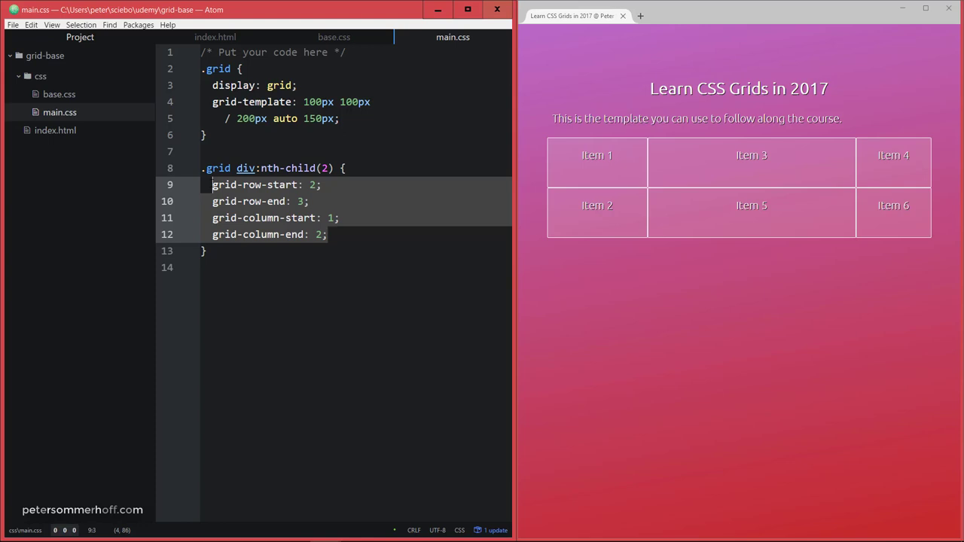
{"action": "left_click", "coordinate": [369, 265]}
{"action": "key", "text": "Return"}
{"action": "type", "text": "."}
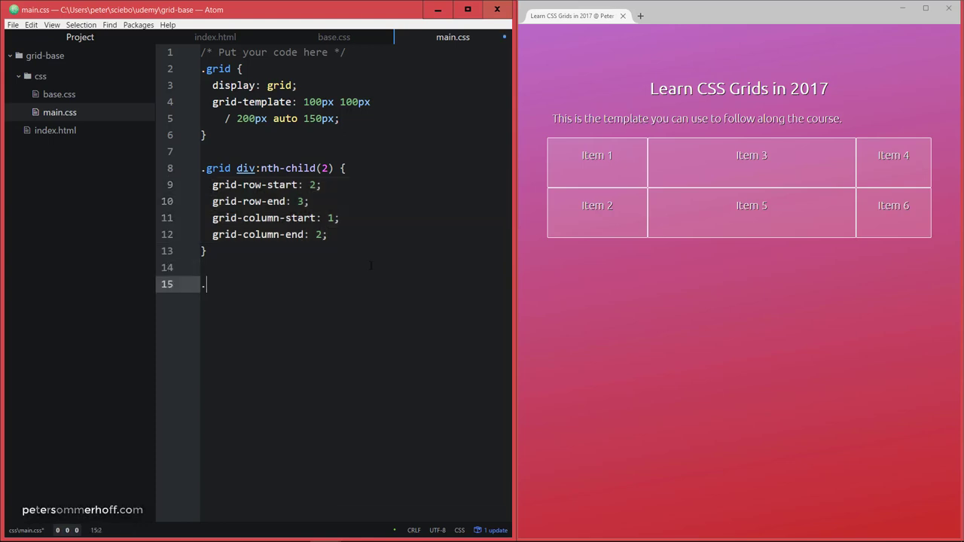
{"action": "type", "text": "grid div:"}
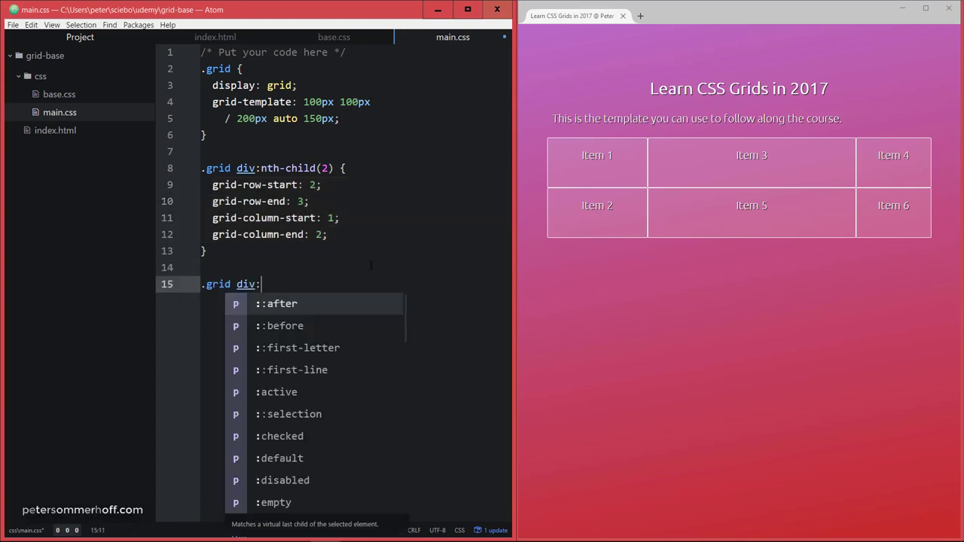
{"action": "type", "text": "nth-c"}
{"action": "key", "text": "Tab"}
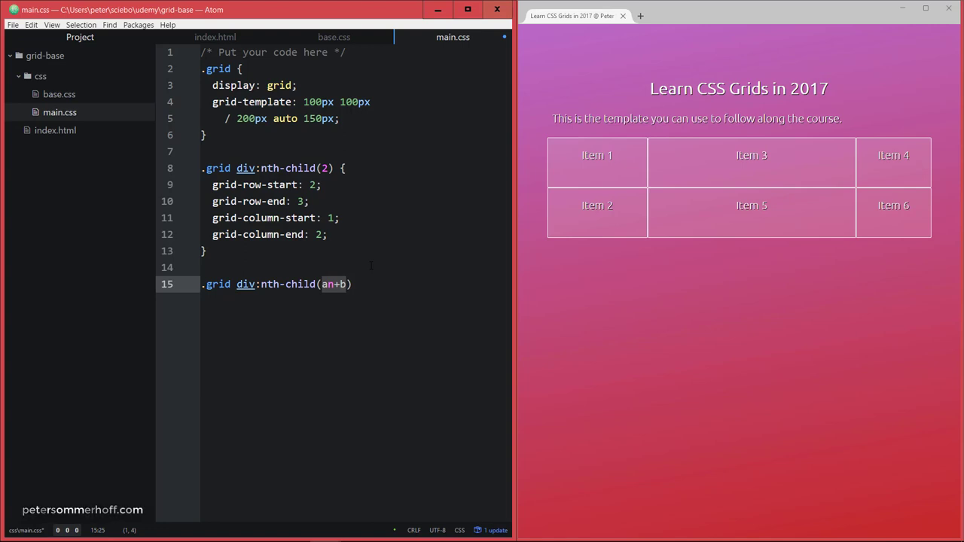
{"action": "type", "text": "5"}
{"action": "key", "text": "Right"}
{"action": "type", "text": "{"}
{"action": "key", "text": "Return"}
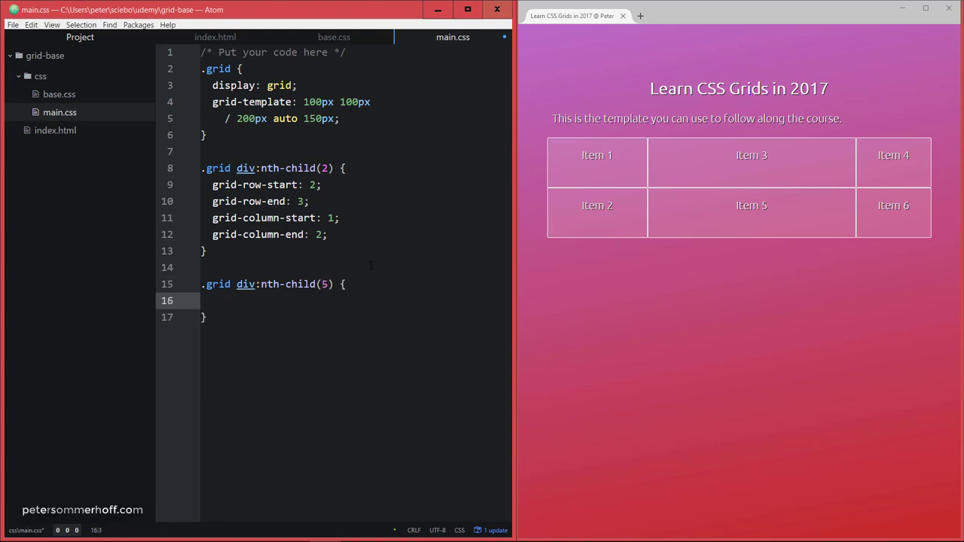
{"action": "type", "text": "grid"}
Add the shorthand grid-row: 1 / 2 to item 5, pointing out the slash in the value
{"action": "key", "text": "Tab"}
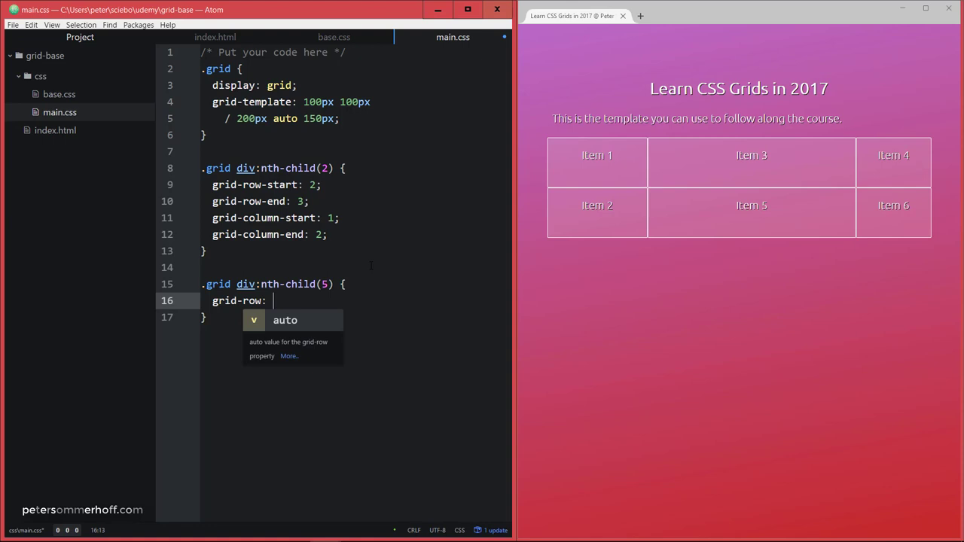
{"action": "type", "text": "1 "}
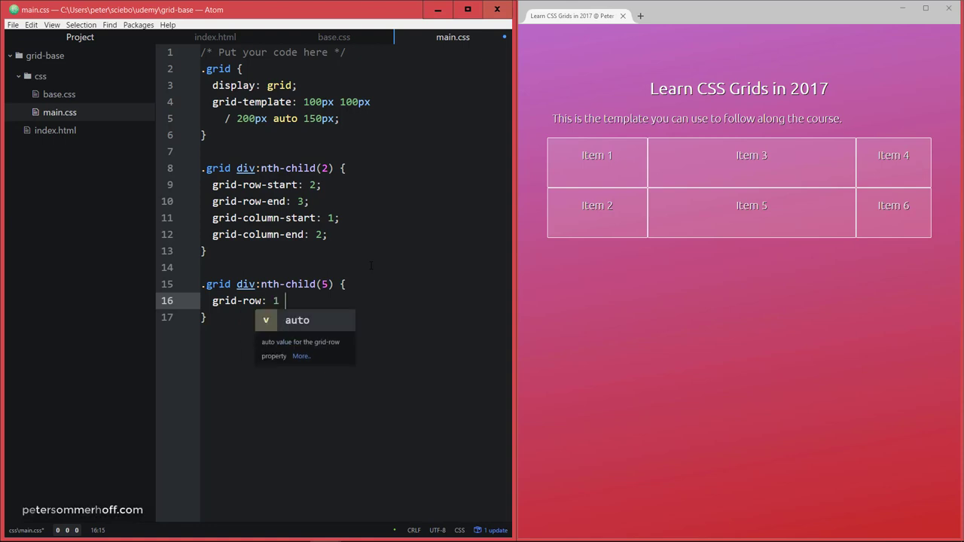
{"action": "type", "text": "/ 2;"}
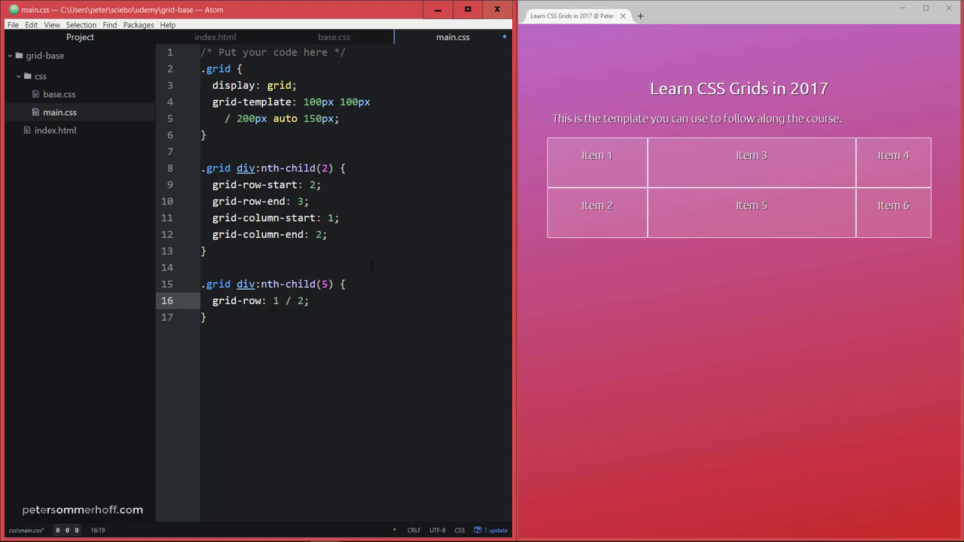
{"action": "key", "text": "Down"}
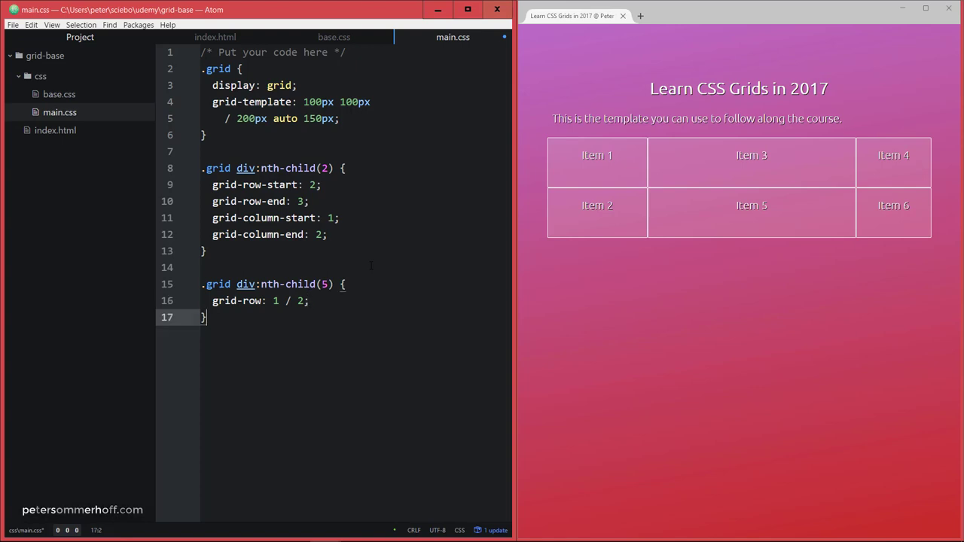
{"action": "key", "text": "Up"}
{"action": "key", "text": "Left"}
{"action": "key", "text": "Left"}
{"action": "key", "text": "Left"}
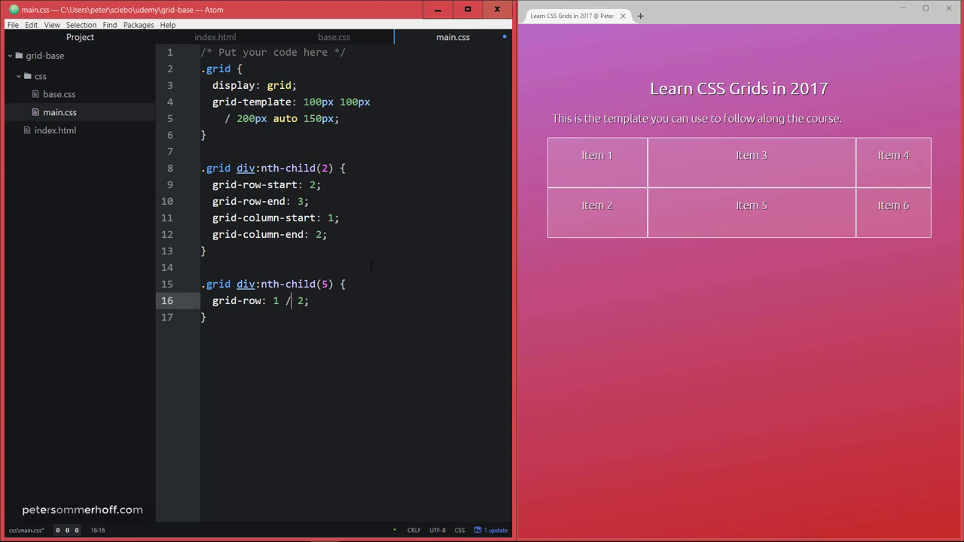
{"action": "key", "text": "Left"}
{"action": "key", "text": "Left"}
{"action": "key", "text": "Right"}
{"action": "key", "text": "Right"}
{"action": "key", "text": "Right"}
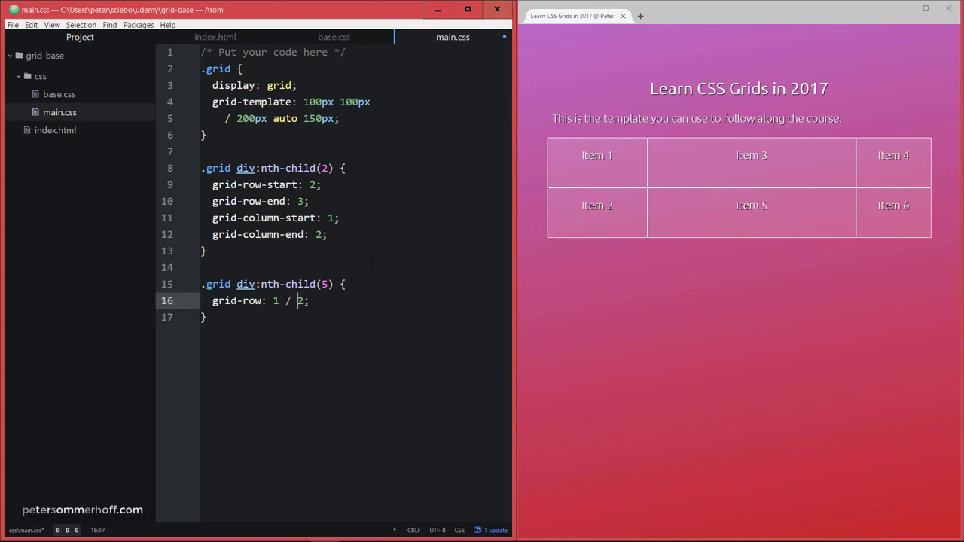
{"action": "key", "text": "Right"}
{"action": "key", "text": "Right"}
Add grid-column: 1 / 2 to item 5 and save so it fills the first cell
{"action": "key", "text": "Return"}
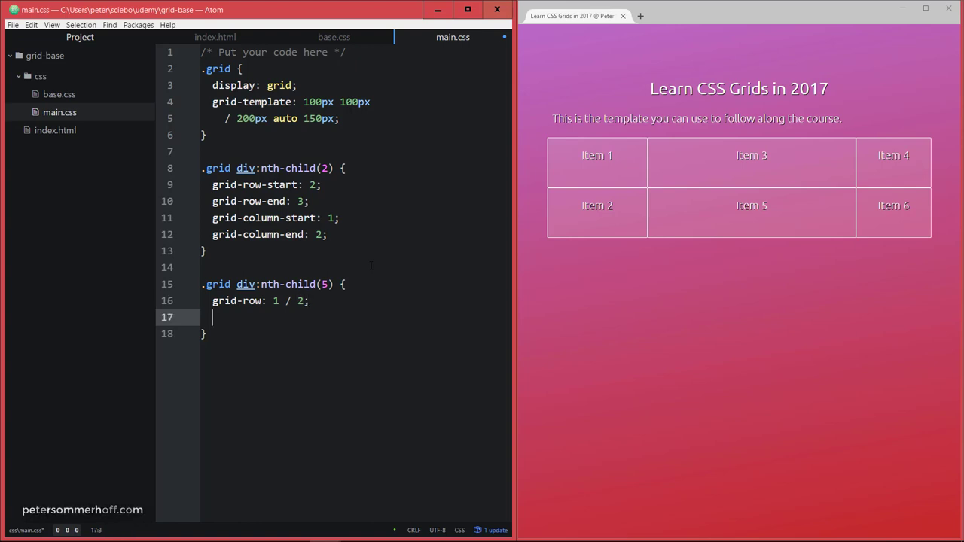
{"action": "type", "text": "gc"}
{"action": "key", "text": "Return"}
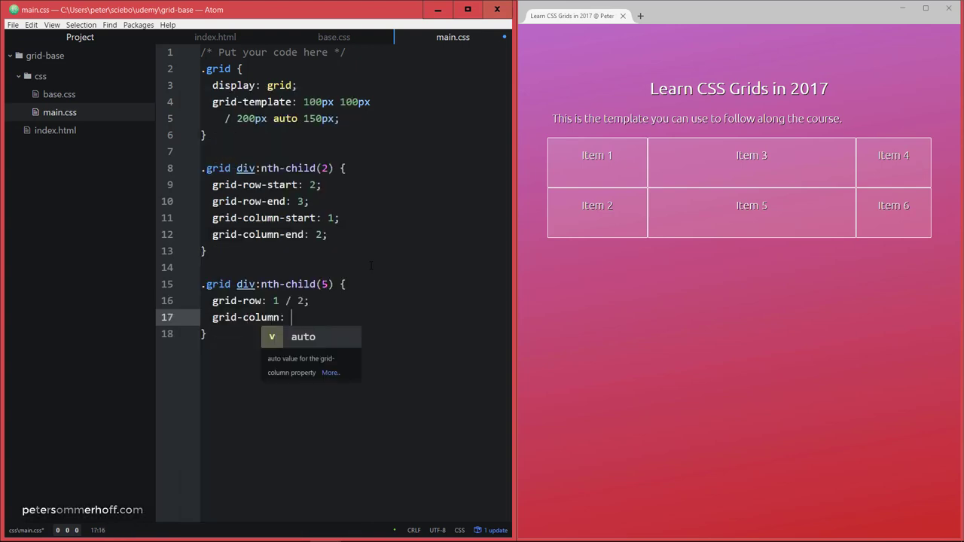
{"action": "type", "text": "1 "}
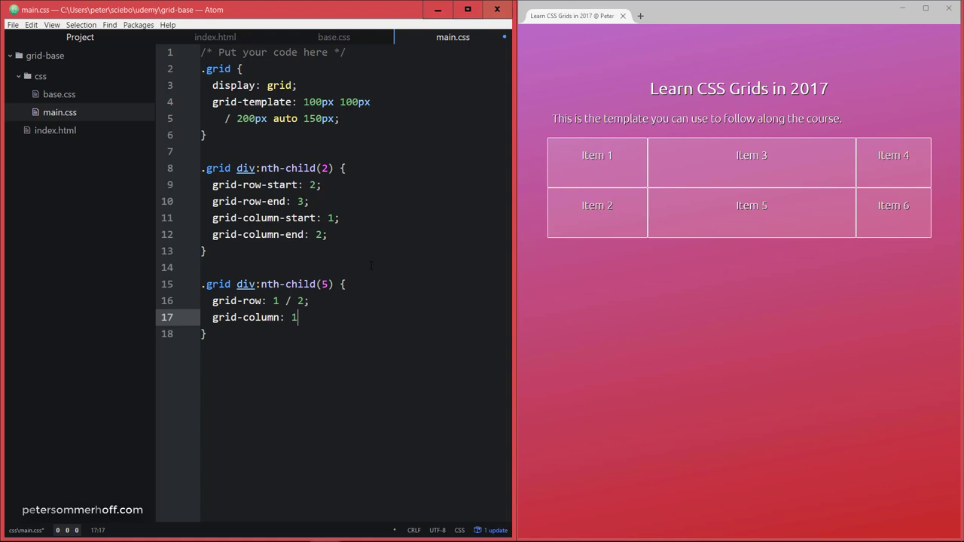
{"action": "type", "text": "/ 2"}
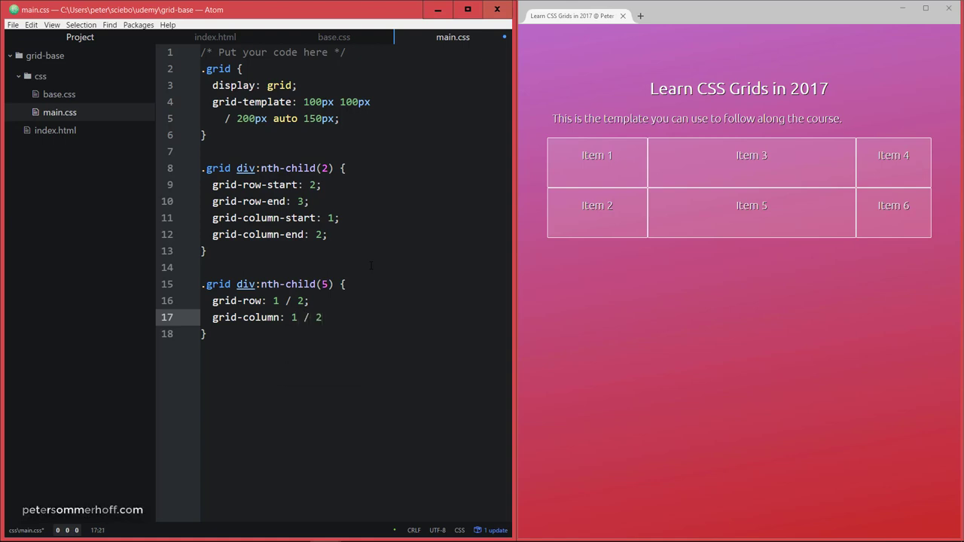
{"action": "type", "text": ";"}
{"action": "key", "text": "ctrl+s"}
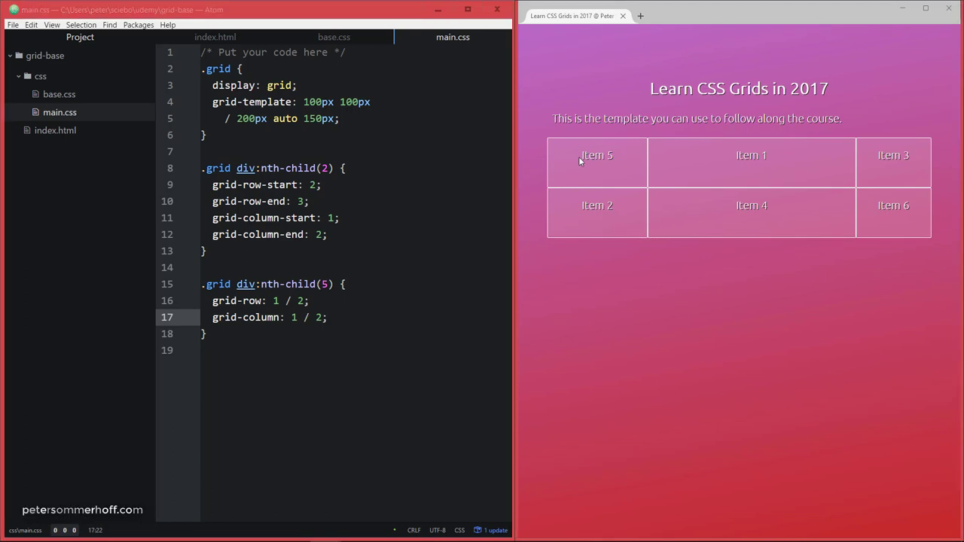
{"action": "left_click_drag", "start_coordinate": [579, 158], "coordinate": [617, 158]}
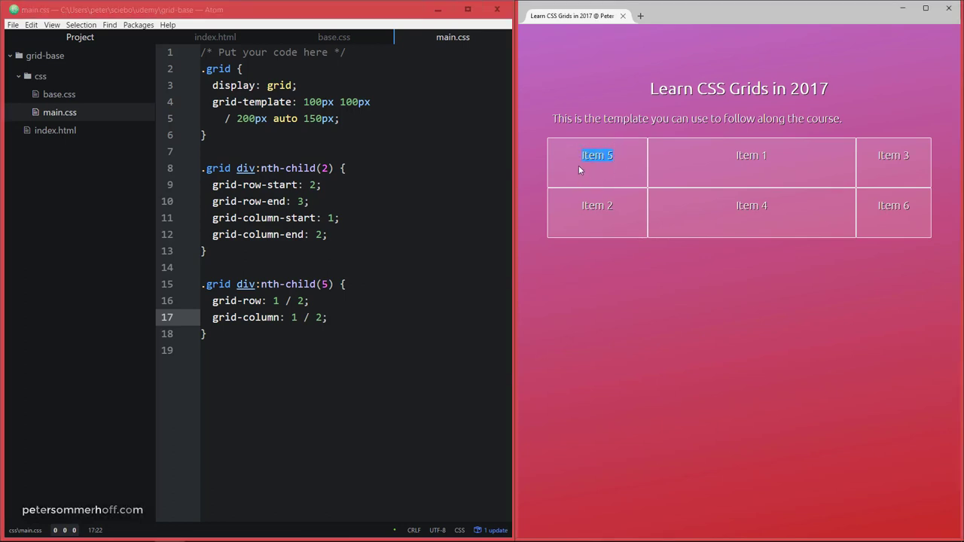
{"action": "left_click_drag", "start_coordinate": [575, 154], "coordinate": [606, 155]}
{"action": "left_click", "coordinate": [597, 210]}
{"action": "left_click_drag", "start_coordinate": [728, 156], "coordinate": [769, 157]}
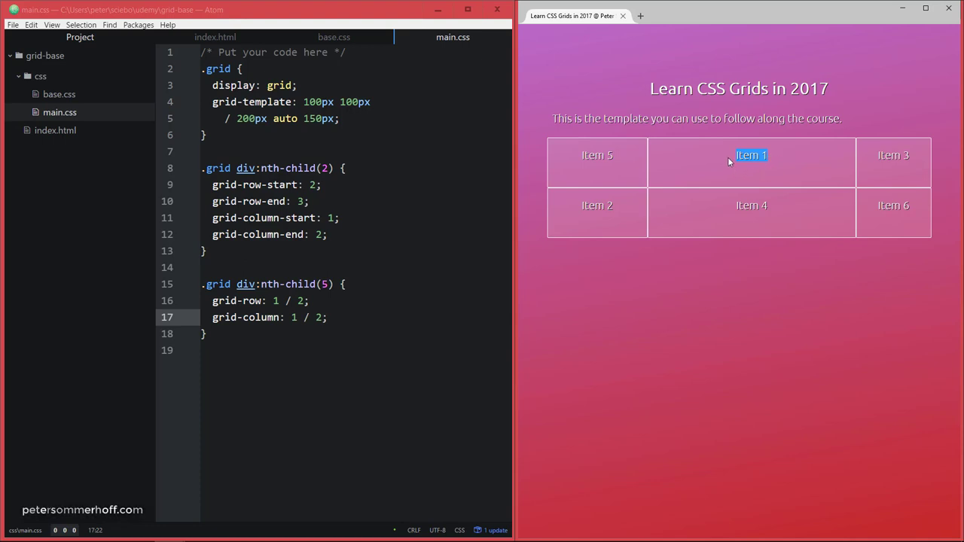
{"action": "left_click_drag", "start_coordinate": [721, 154], "coordinate": [774, 155]}
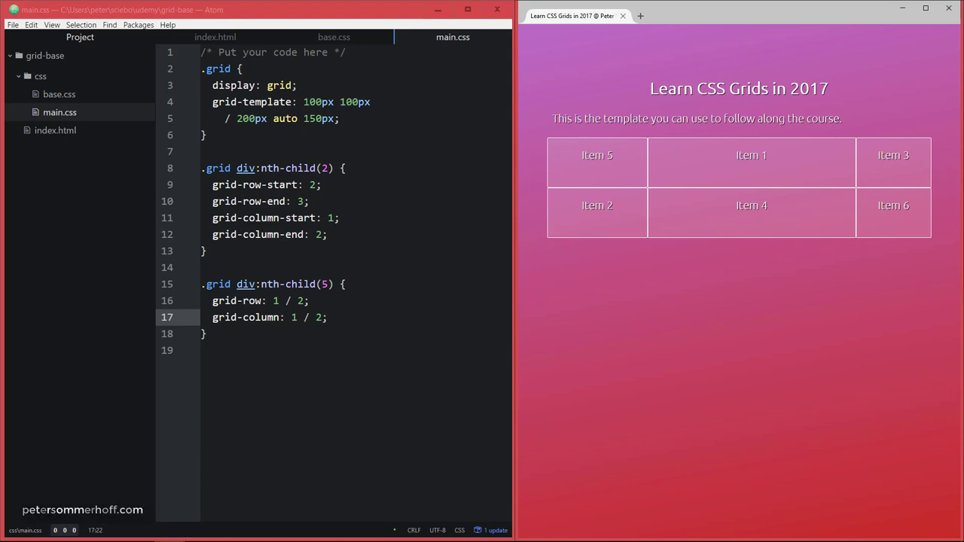
Change item 5's grid-column to 1 / 3 and save main.css
{"action": "left_click", "coordinate": [322, 317]}
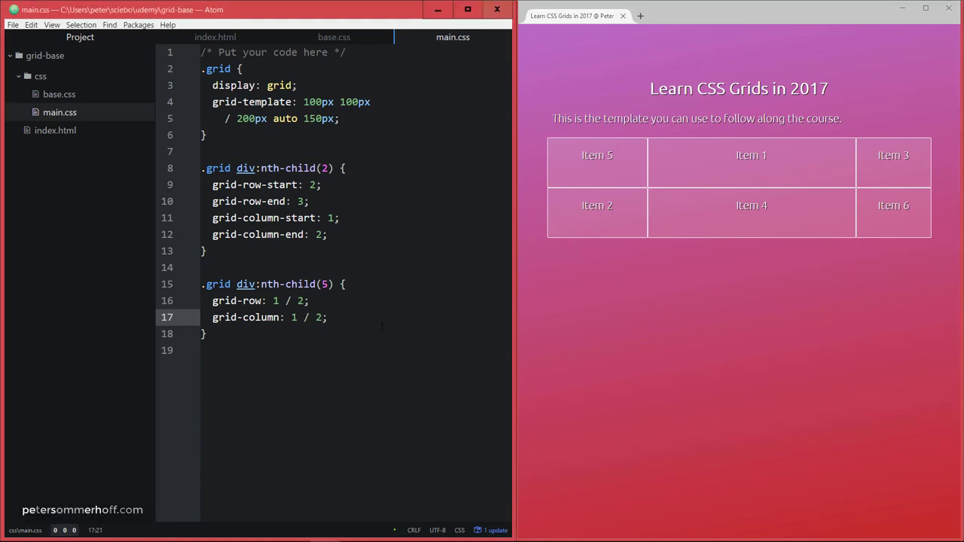
{"action": "key", "text": "BackSpace"}
{"action": "type", "text": "3"}
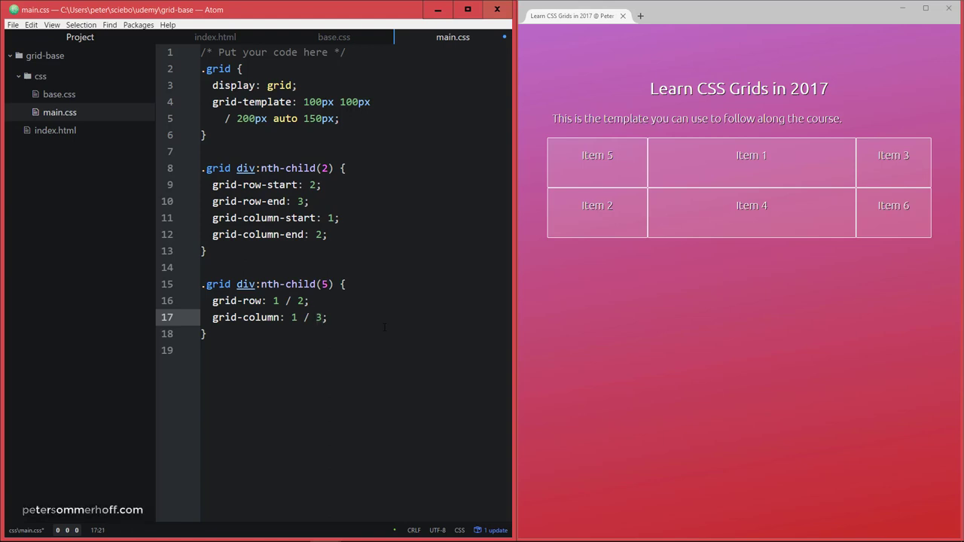
{"action": "key", "text": "ctrl+s"}
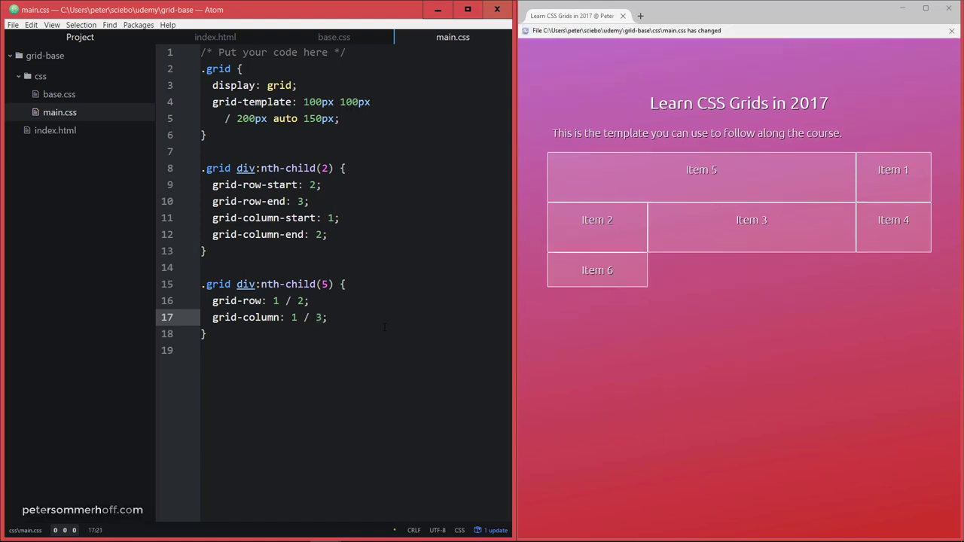
Highlight the widened Item 5, Item 6 and Item 2 labels in the browser preview
{"action": "left_click_drag", "start_coordinate": [673, 156], "coordinate": [719, 157]}
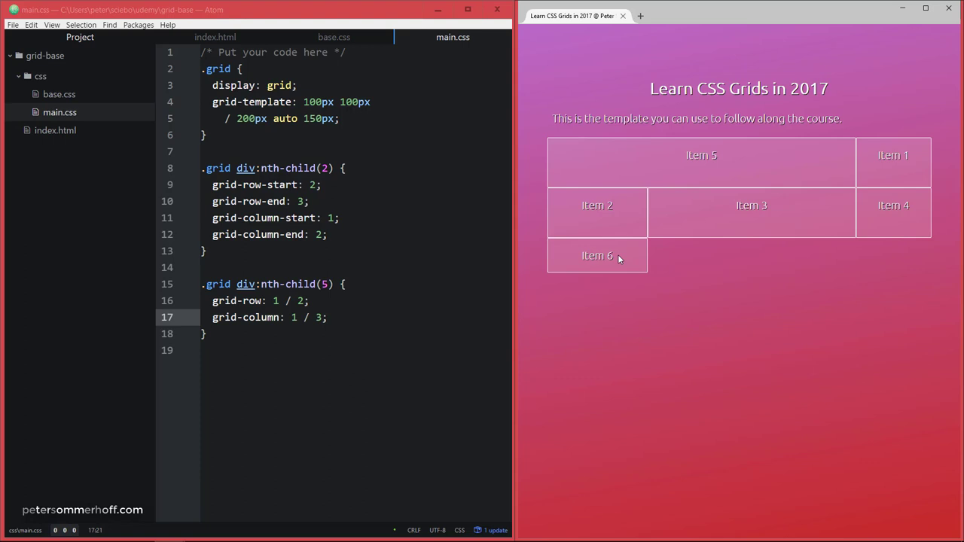
{"action": "left_click_drag", "start_coordinate": [616, 256], "coordinate": [580, 258]}
{"action": "left_click_drag", "start_coordinate": [624, 256], "coordinate": [573, 255]}
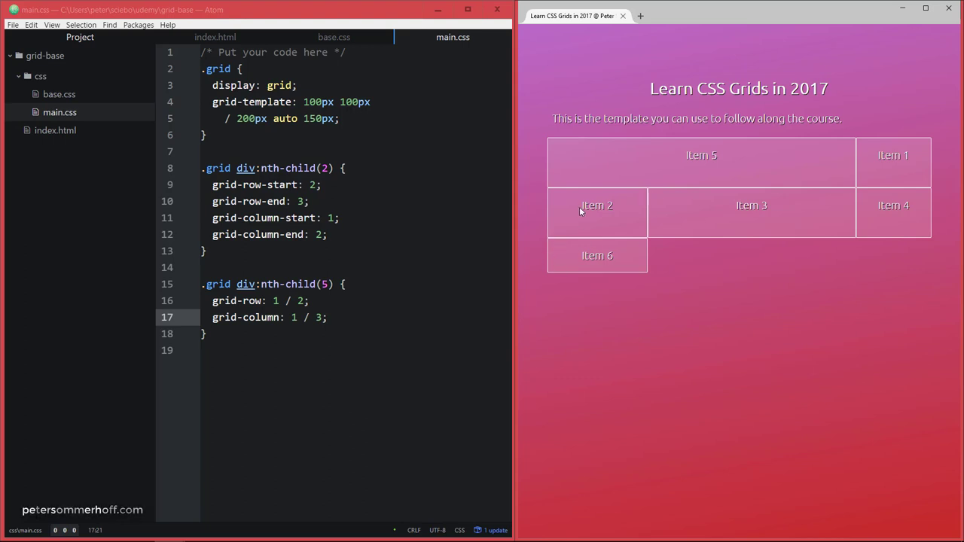
{"action": "left_click_drag", "start_coordinate": [579, 206], "coordinate": [618, 209]}
Set item 2's grid-row-end to 4 so it spans two rows, then check the preview
{"action": "left_click", "coordinate": [305, 202]}
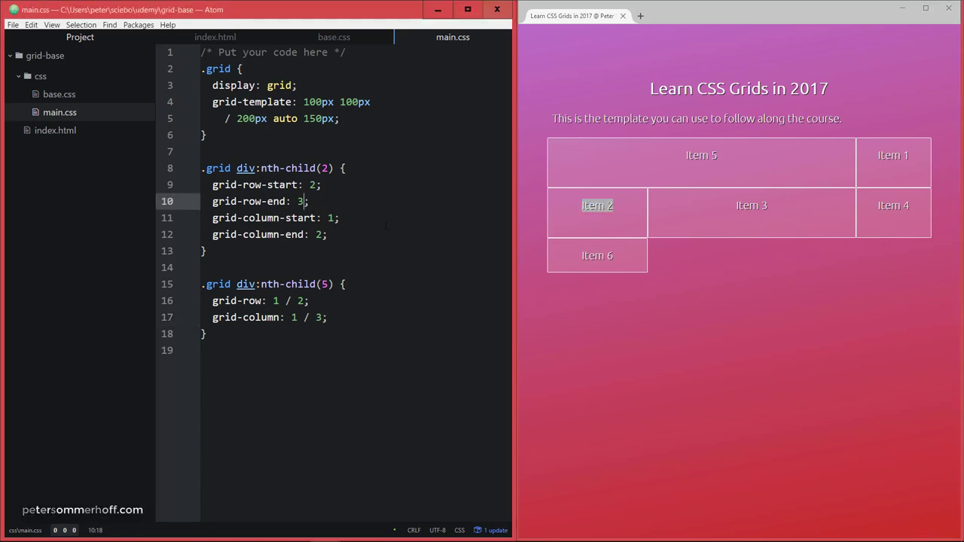
{"action": "key", "text": "BackSpace"}
{"action": "type", "text": "4"}
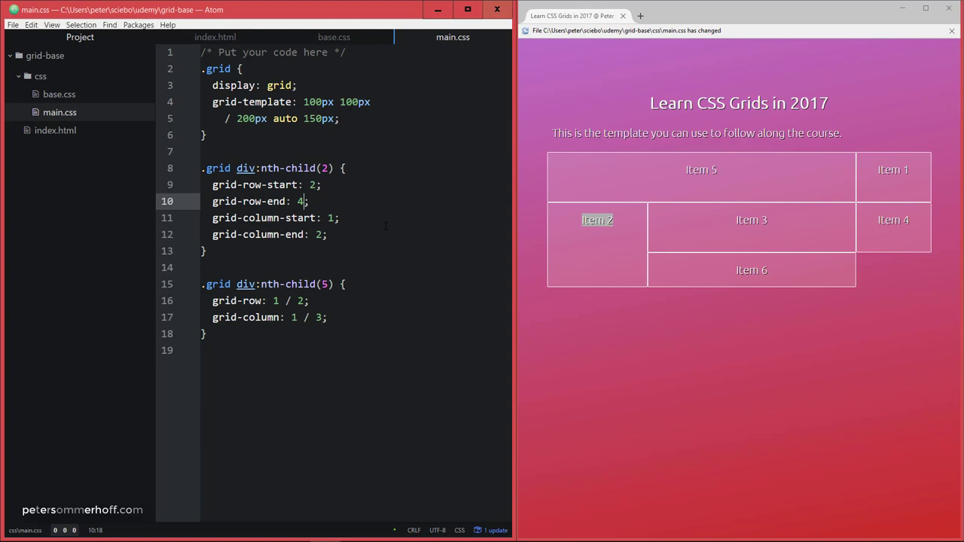
{"action": "left_click", "coordinate": [347, 198]}
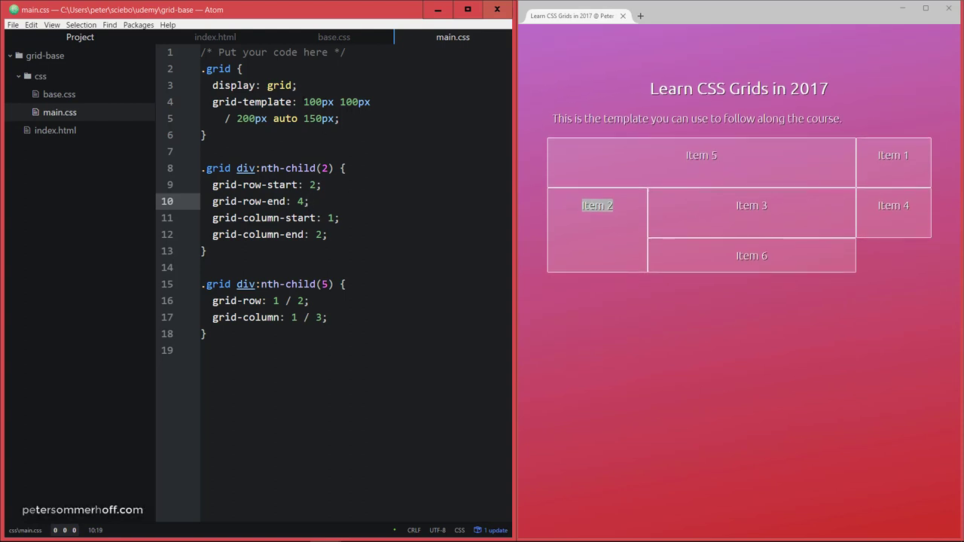
{"action": "left_click", "coordinate": [598, 221]}
{"action": "left_click", "coordinate": [571, 203]}
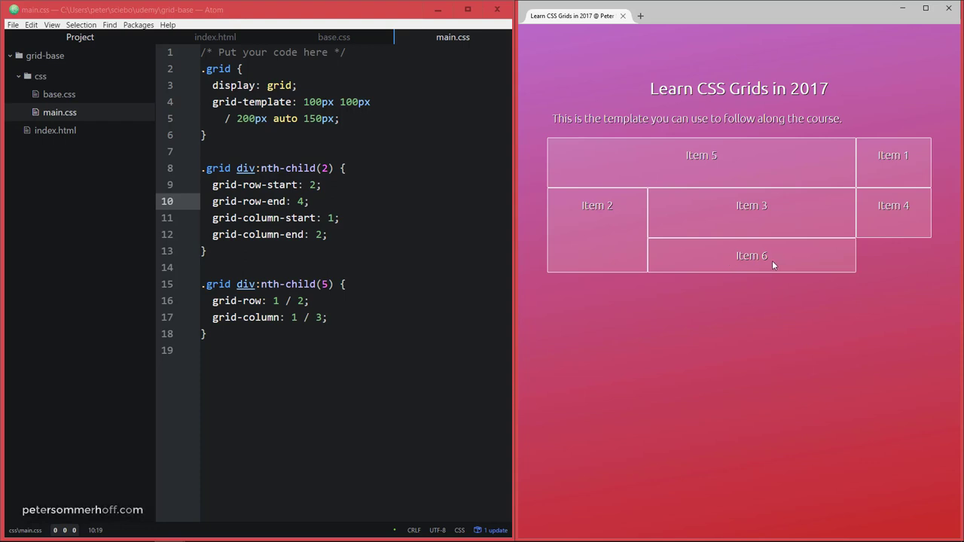
{"action": "left_click_drag", "start_coordinate": [771, 259], "coordinate": [735, 262]}
{"action": "left_click_drag", "start_coordinate": [571, 205], "coordinate": [606, 205]}
{"action": "left_click_drag", "start_coordinate": [731, 206], "coordinate": [770, 208]}
{"action": "left_click_drag", "start_coordinate": [728, 255], "coordinate": [787, 254]}
{"action": "left_click", "coordinate": [363, 321]}
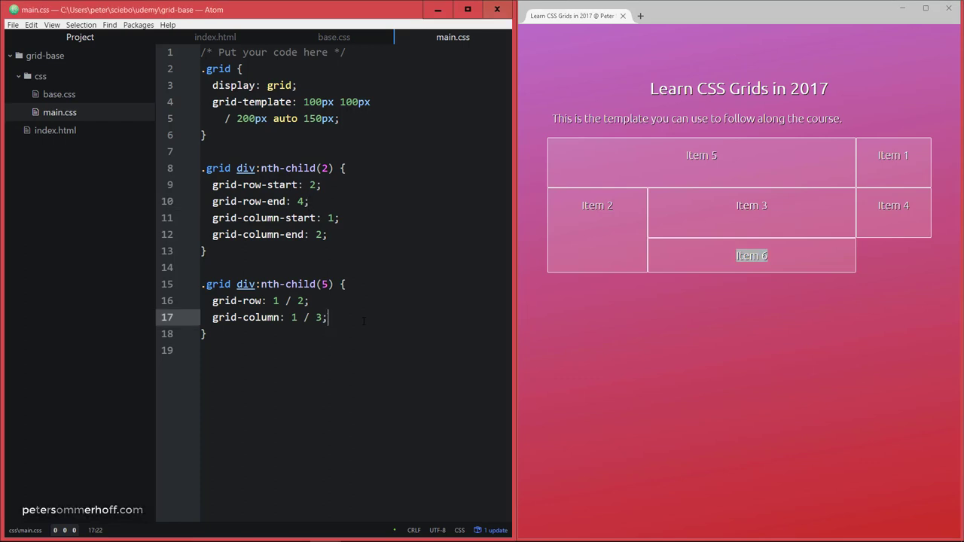